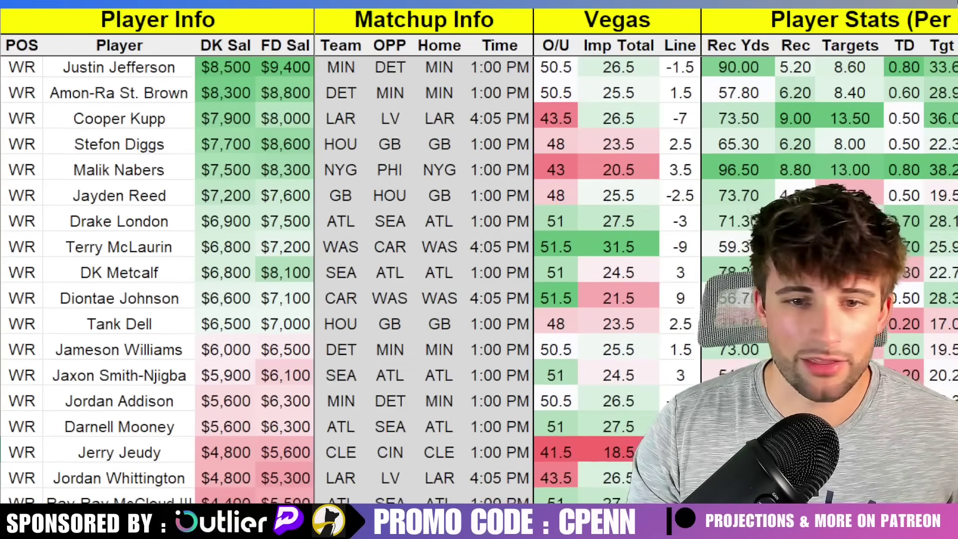
Examine the wide receiver table's salaries, matchups, Vegas totals and stats from the most expensive to the cheapest players
scroll(480, 279, "down", 2)
scroll(266, 192, "down", 1)
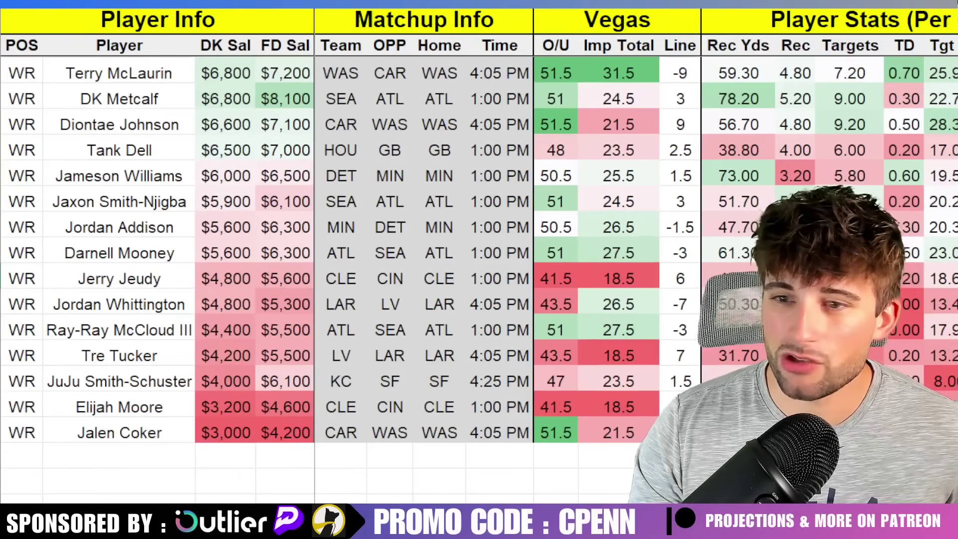
scroll(479, 250, "down", 5)
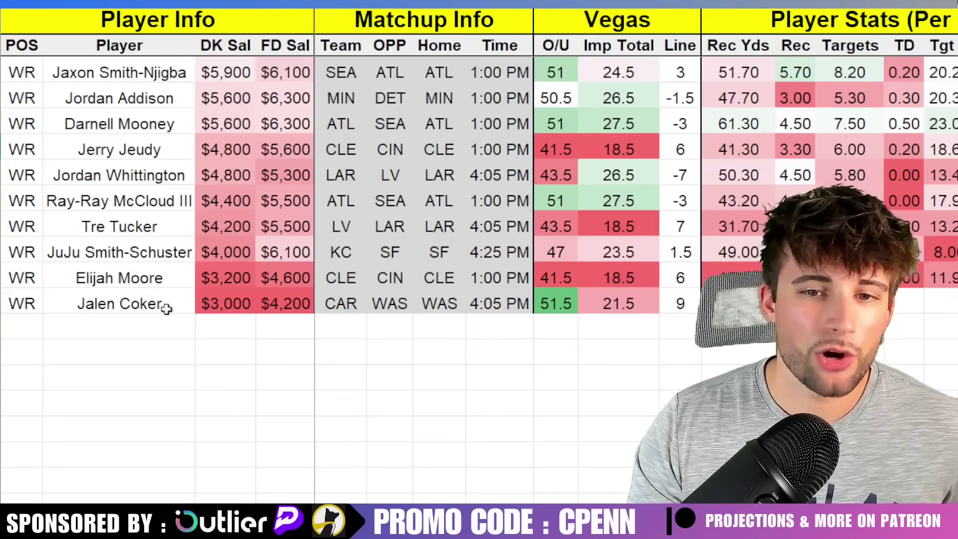
scroll(210, 329, "up", 4)
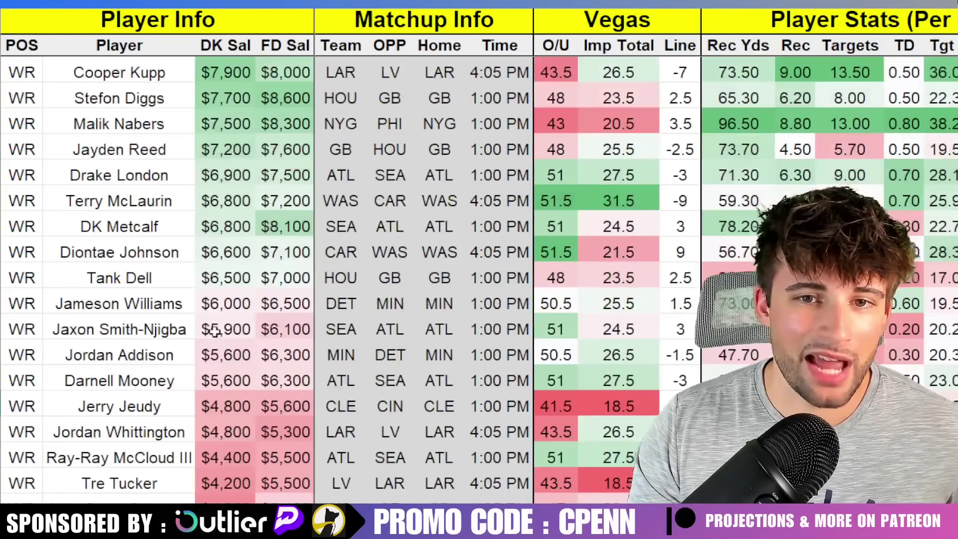
left_click(139, 305)
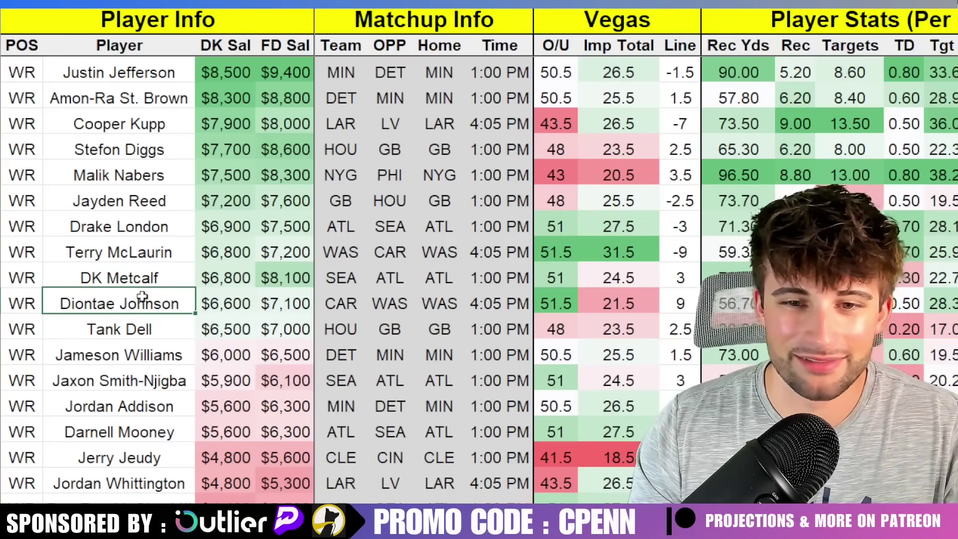
scroll(149, 294, "down", 3)
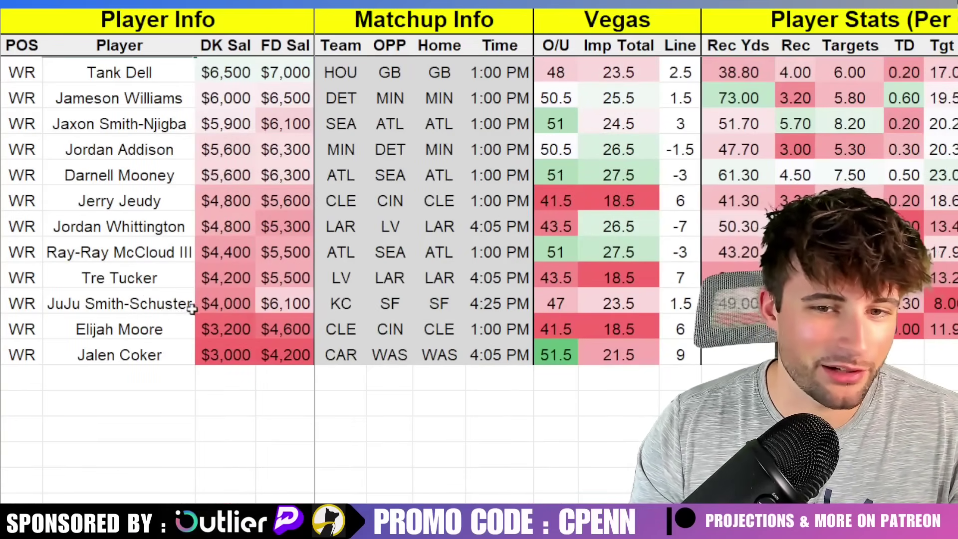
scroll(190, 302, "up", 3)
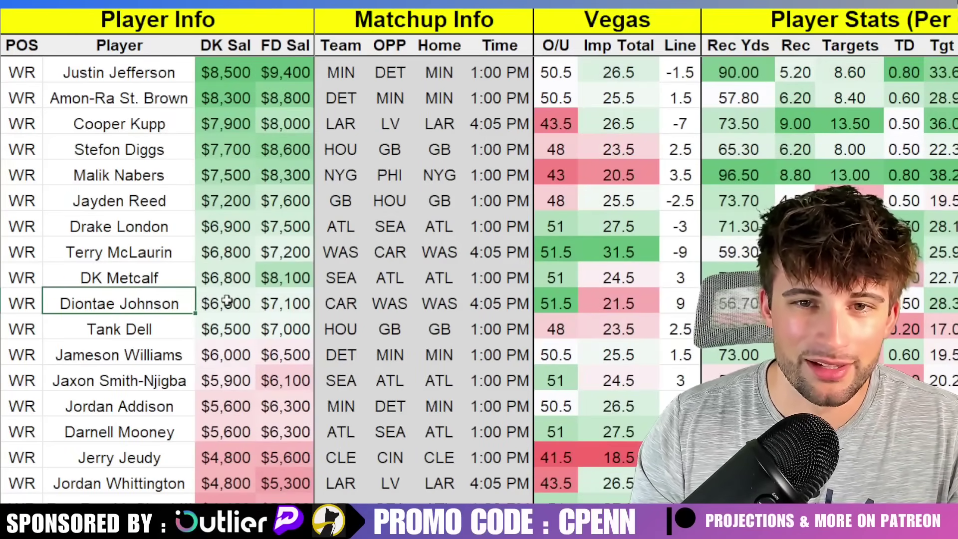
scroll(218, 354, "down", 3)
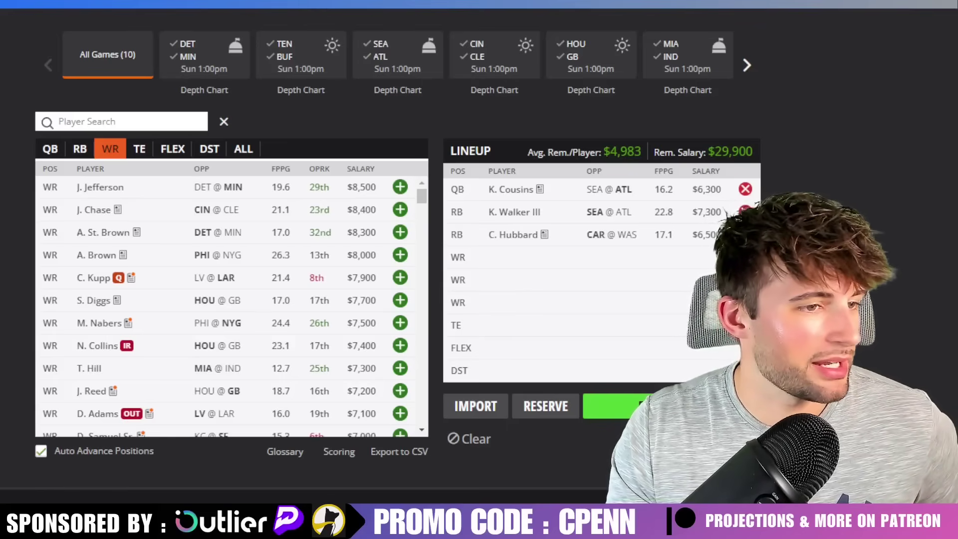
Add D. London to the DraftKings lineup as the first wide receiver and check his game log
scroll(422, 225, "down", 5)
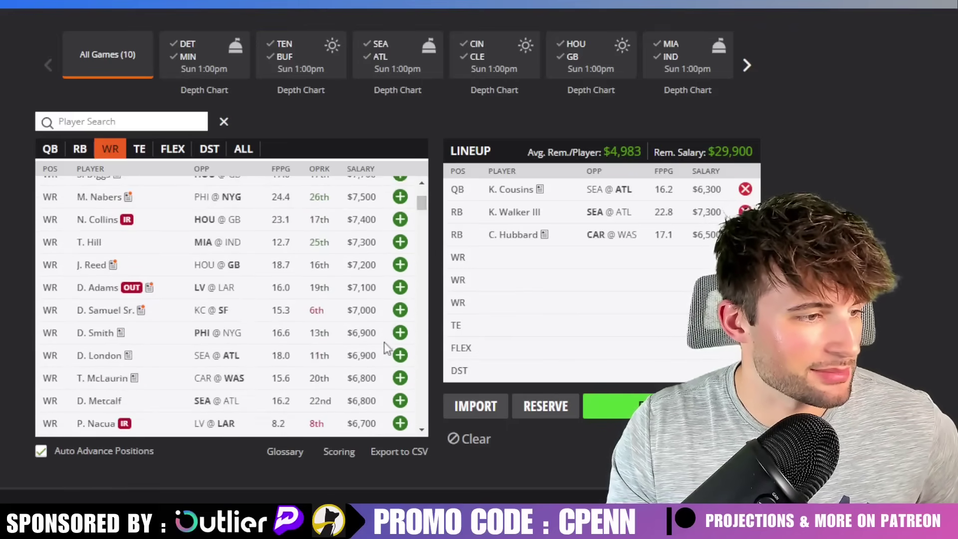
left_click(404, 357)
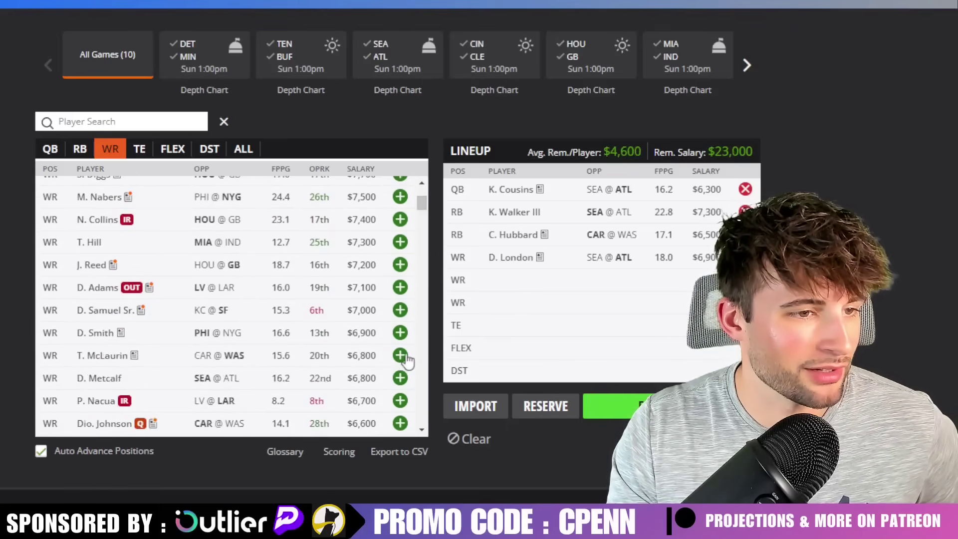
left_click(514, 258)
left_click(296, 174)
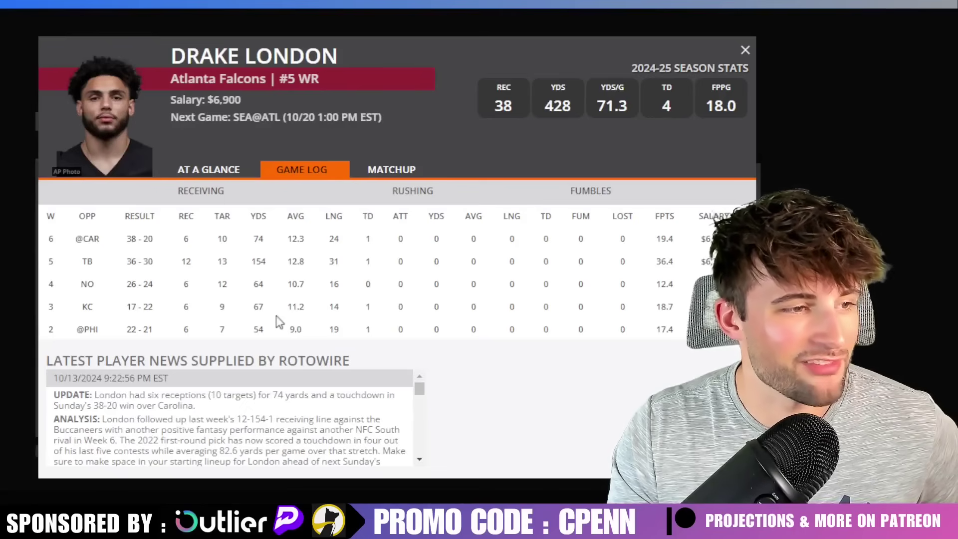
left_click(745, 50)
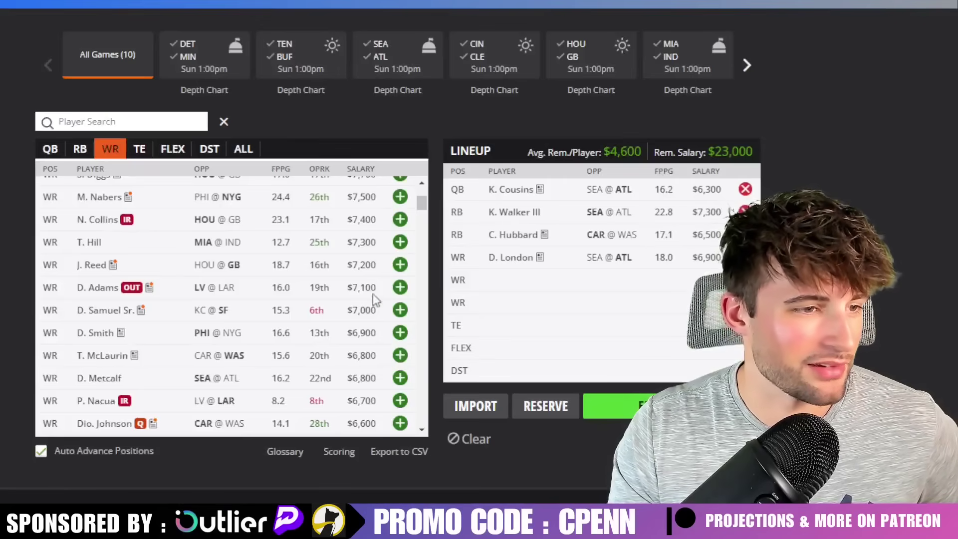
Narrow the wide receivers to Atlanta's in the SEA at ATL game and draft D. Mooney after checking his game log
left_click_drag(423, 210, 424, 226)
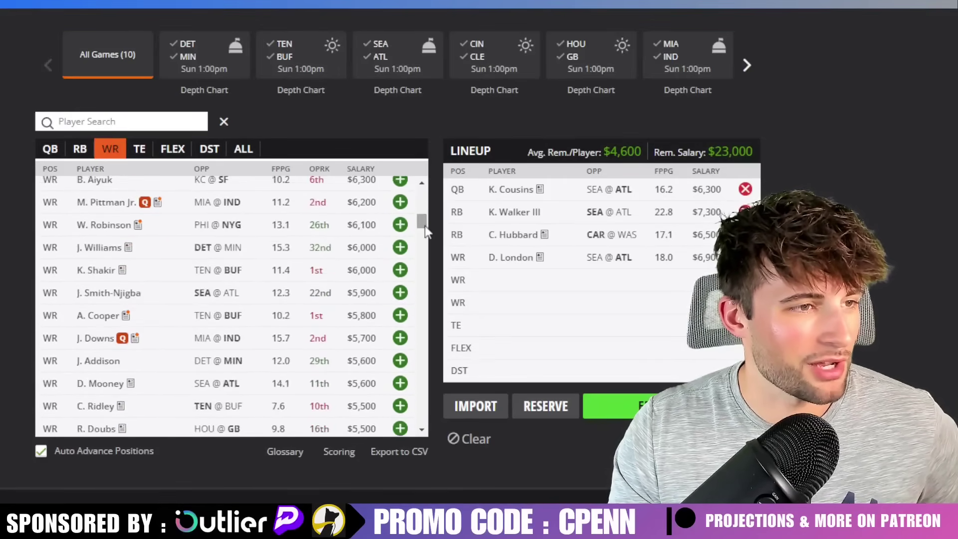
left_click(398, 57)
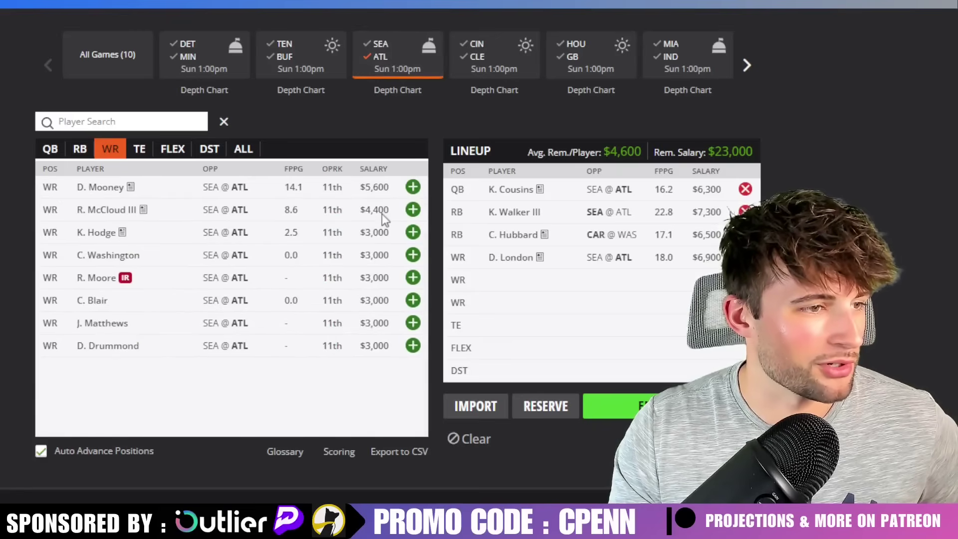
left_click(100, 192)
left_click(310, 173)
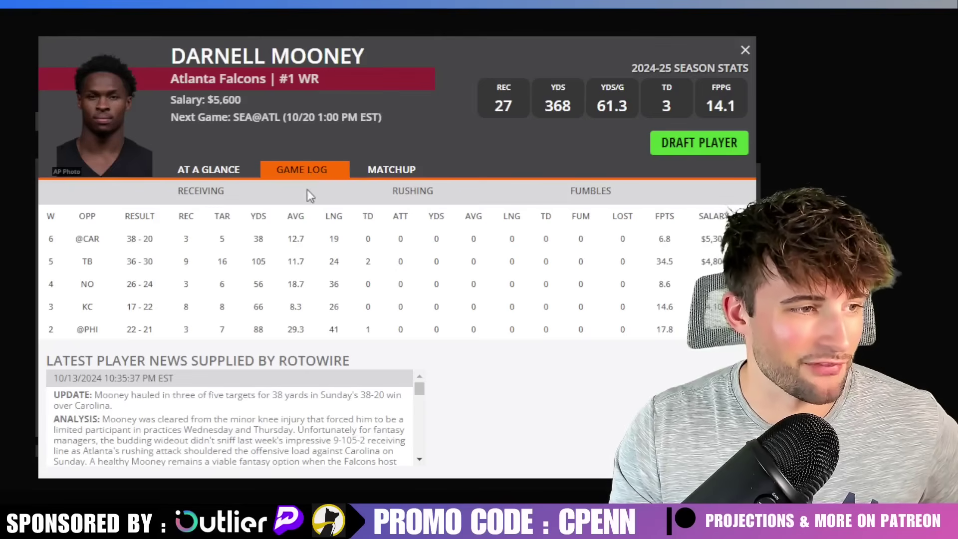
left_click(690, 140)
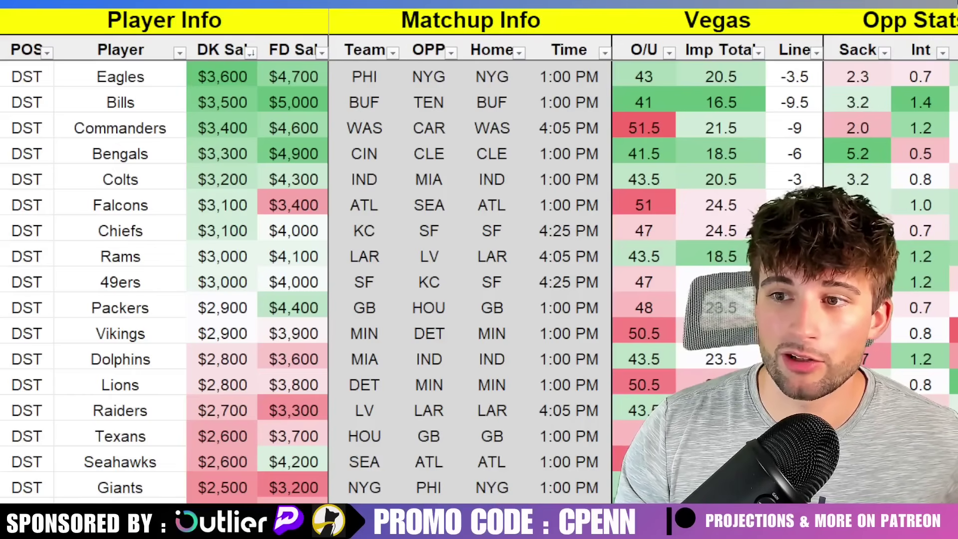
Review the DST spreadsheet from the priciest to the cheapest defenses and add the Rams as DST in the DraftKings lineup
scroll(300, 280, "down", 3)
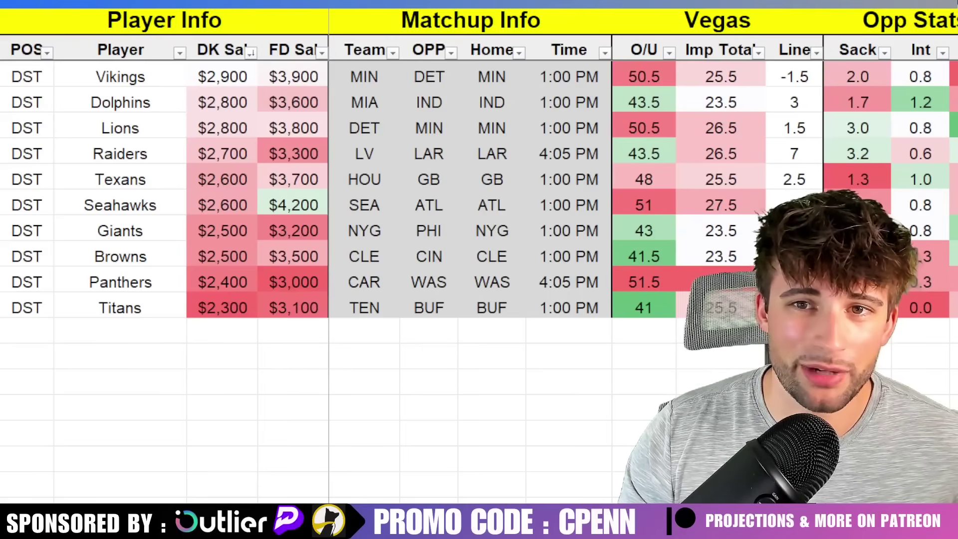
scroll(319, 280, "up", 3)
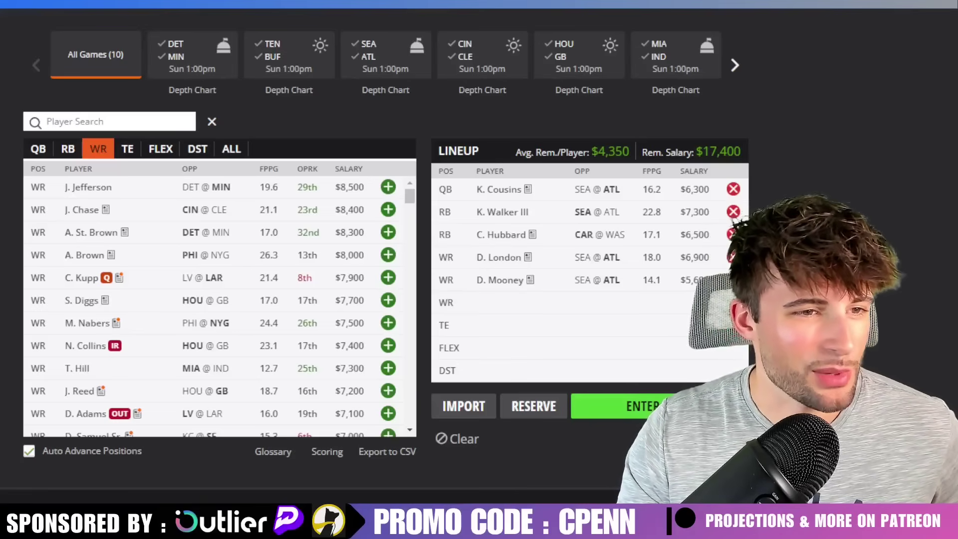
left_click(198, 149)
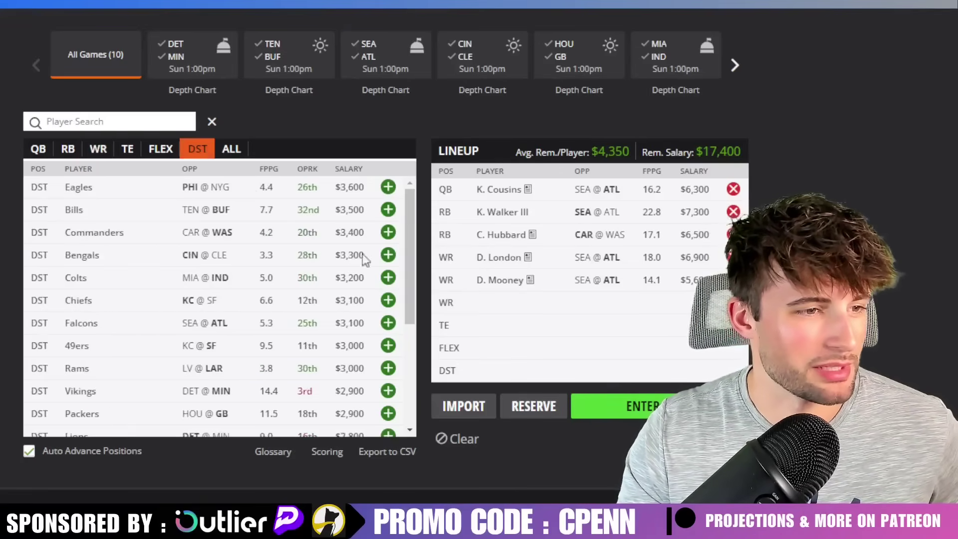
scroll(406, 243, "down", 3)
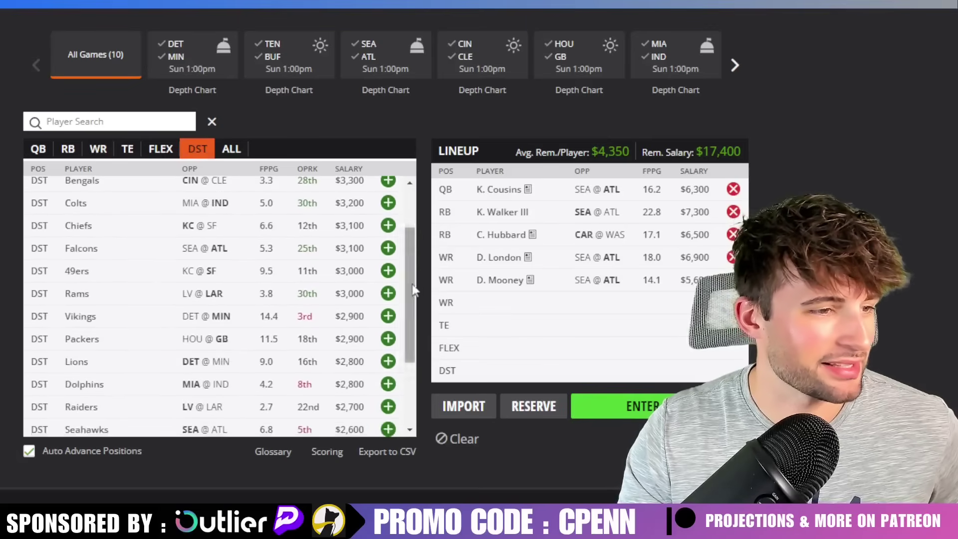
mouse_move(405, 291)
left_mouse_down()
mouse_move(412, 307)
mouse_move(418, 289)
left_mouse_up()
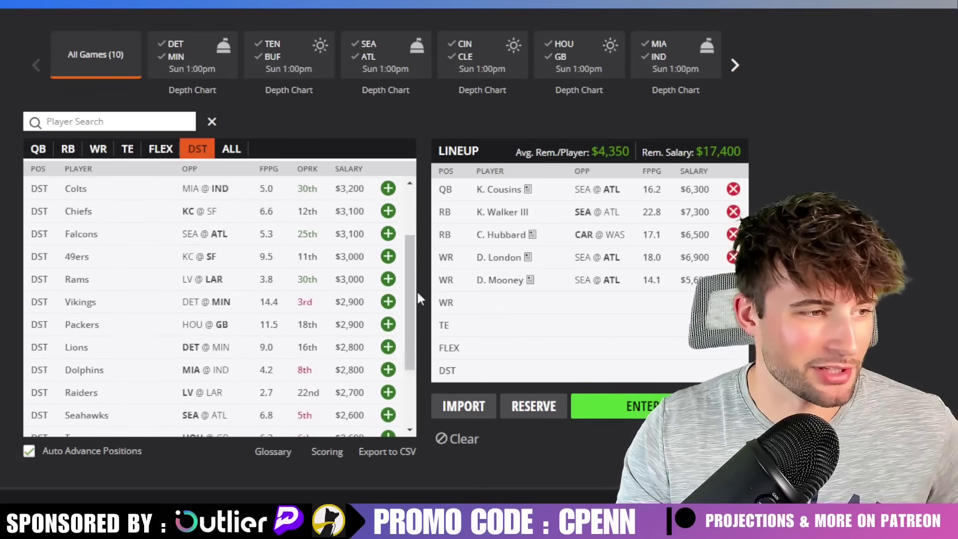
left_click(389, 279)
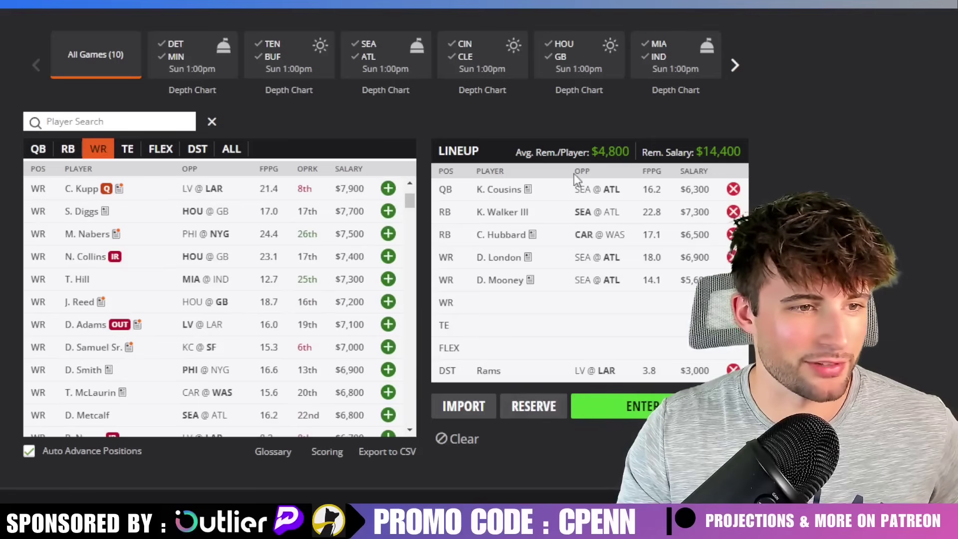
Add G. Calcaterra of PHI to the lineup as the tight end
left_click(141, 158)
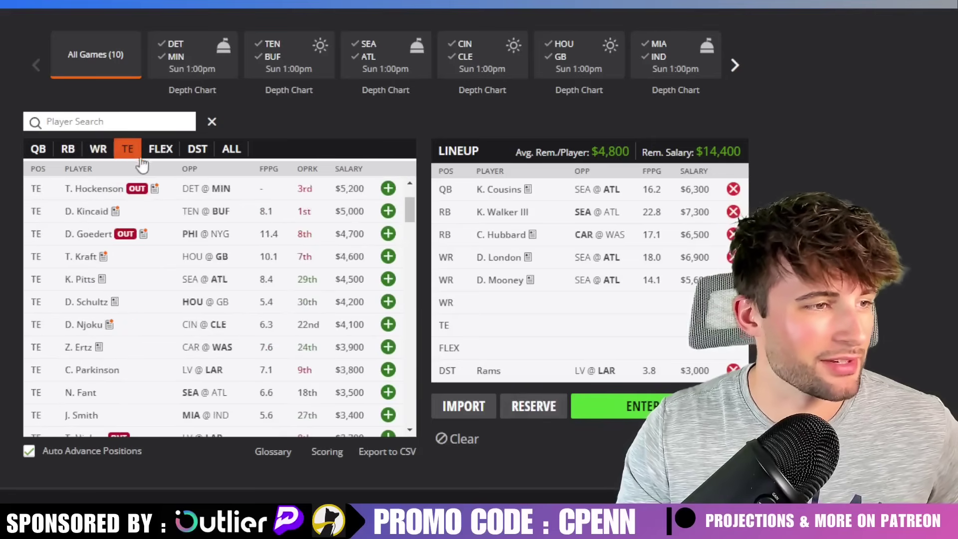
left_click_drag(412, 211, 411, 228)
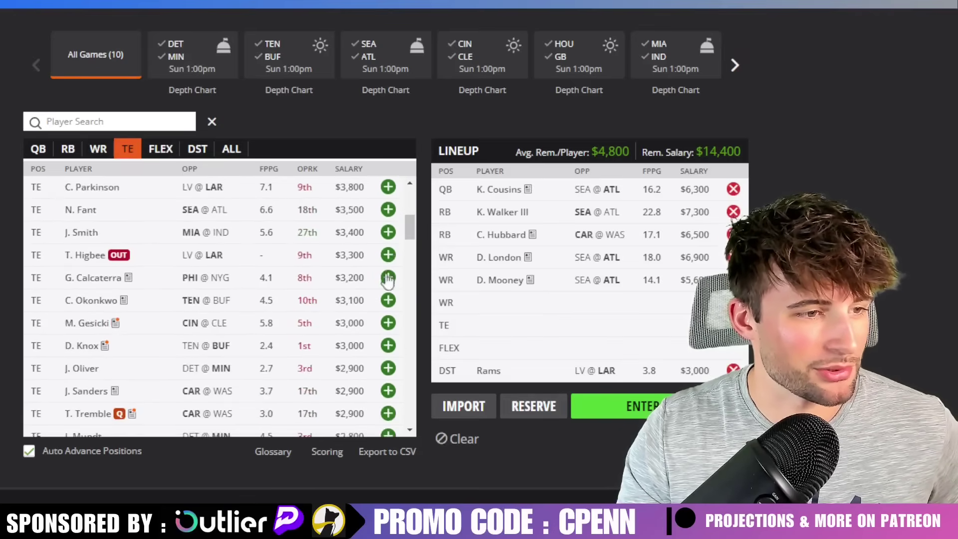
left_click(388, 278)
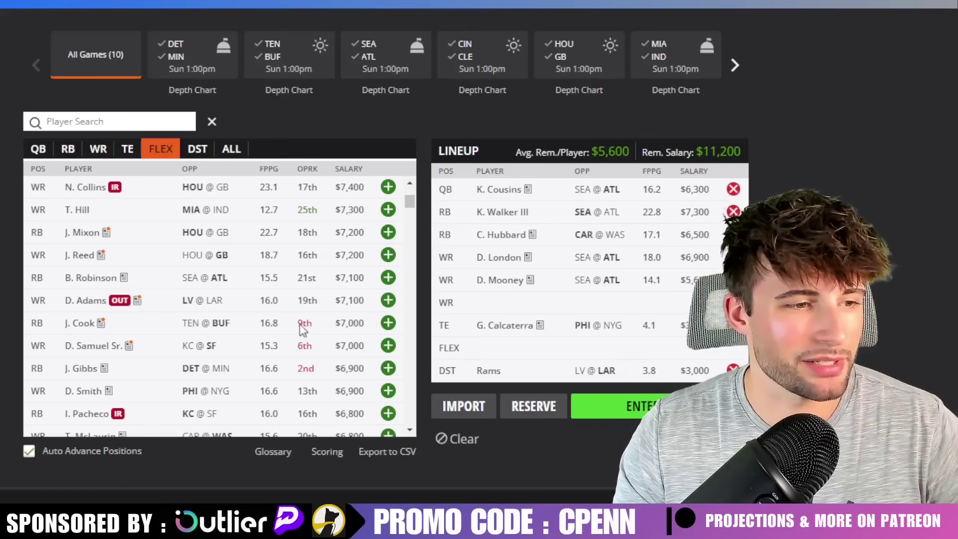
Find J. Smith-Schuster by searching the player pool for "juj" and add him as the third wide receiver
scroll(308, 320, "down", 5)
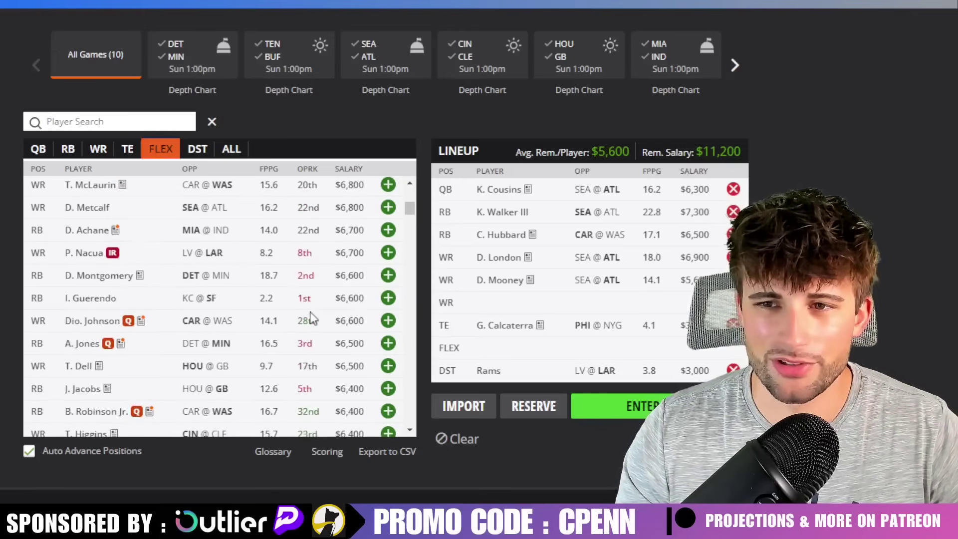
left_click(97, 153)
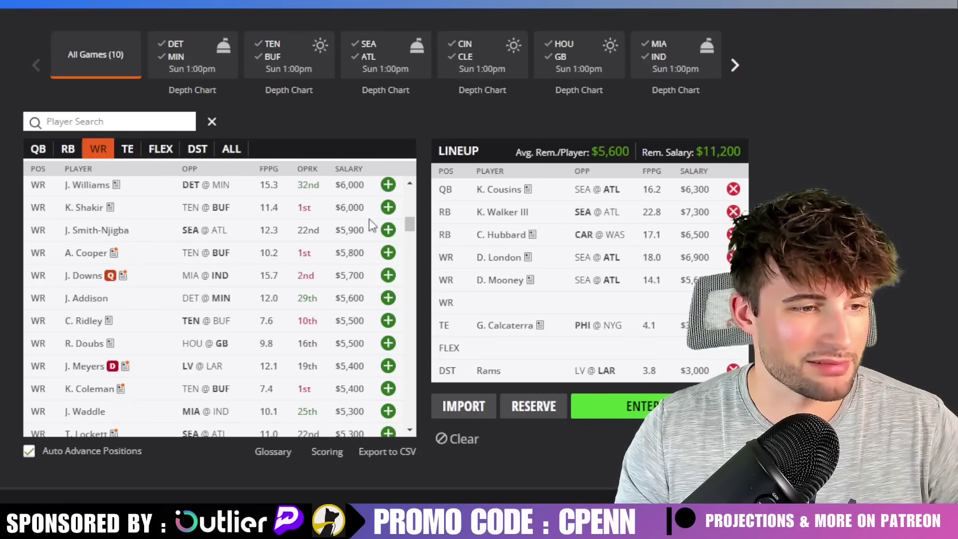
left_click(138, 120)
type("juj")
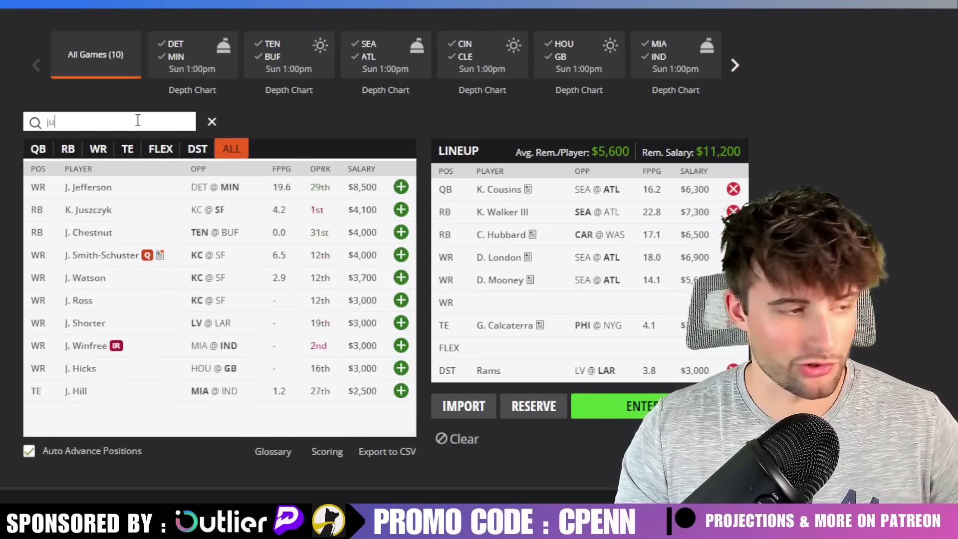
left_click(401, 187)
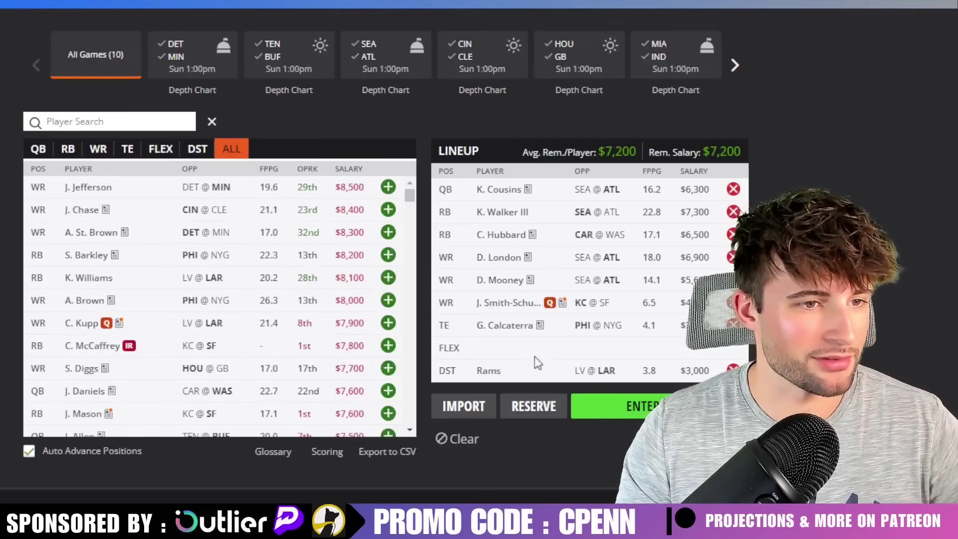
Fill the lineup's FLEX spot with wide receiver T. McLaurin of WAS from the flex-eligible players
scroll(411, 207, "down", 3)
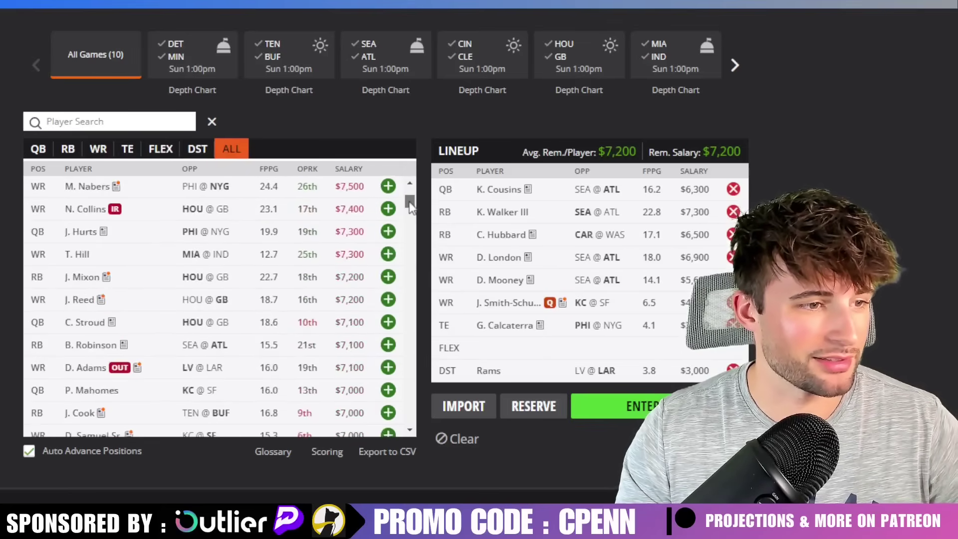
left_click(166, 156)
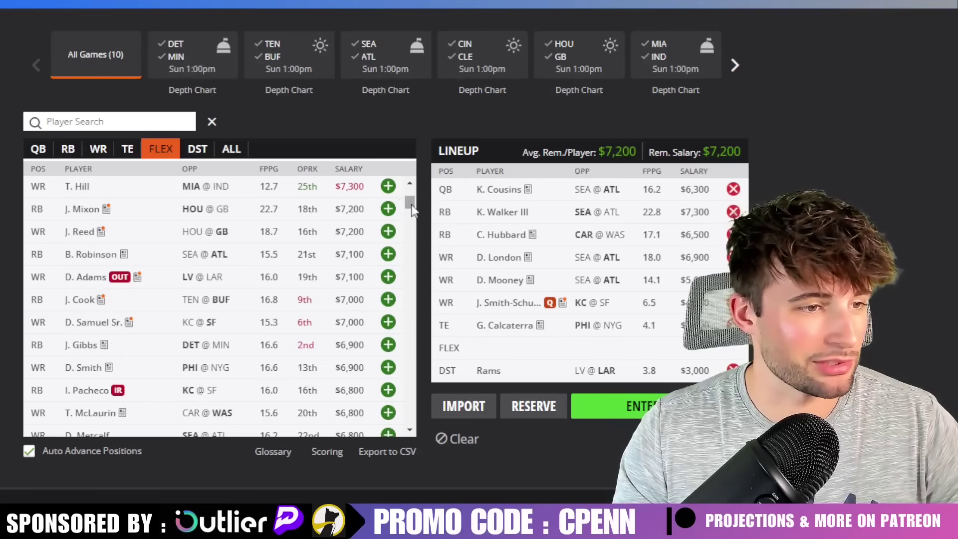
scroll(410, 212, "down", 3)
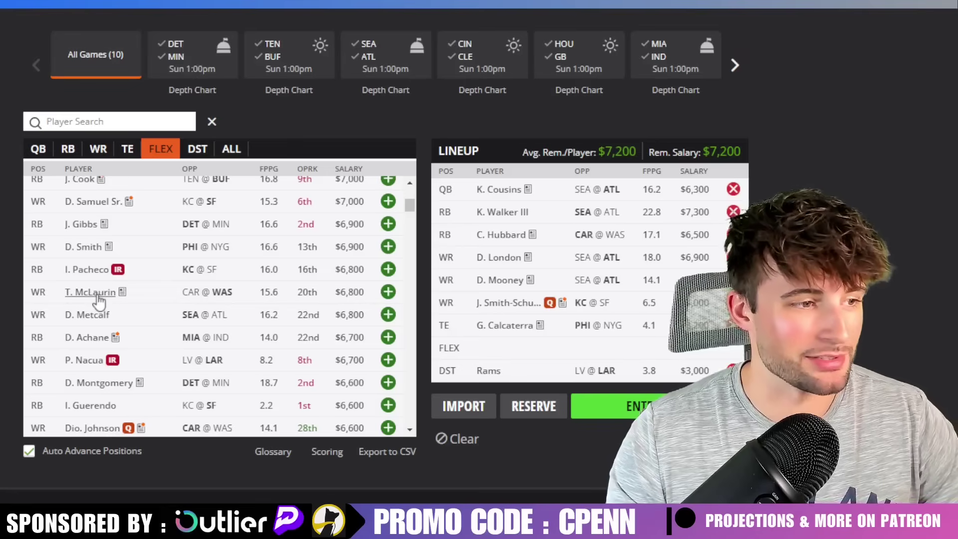
left_click(389, 292)
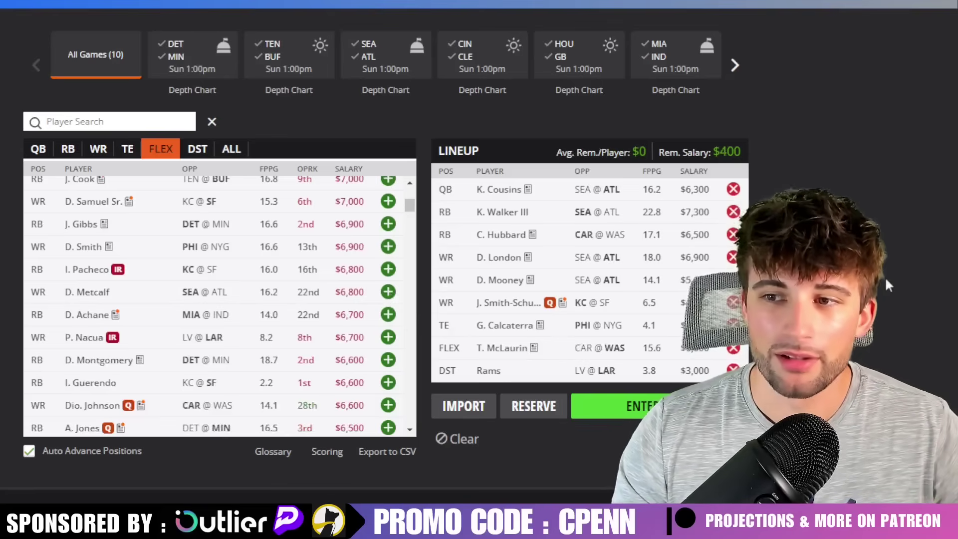